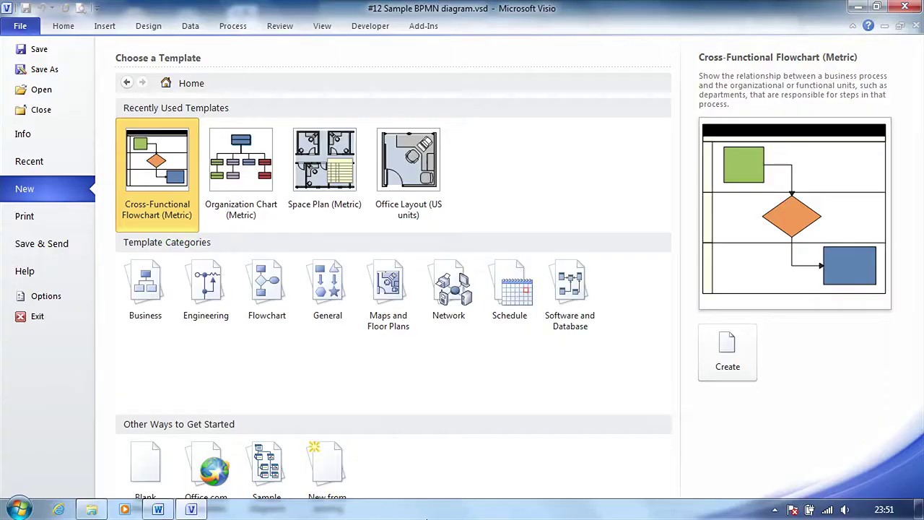
Preview the BPMN Diagram template under Flowchart, then go back to the Custom Engraving Process drawing
{"action": "left_click", "coordinate": [269, 289]}
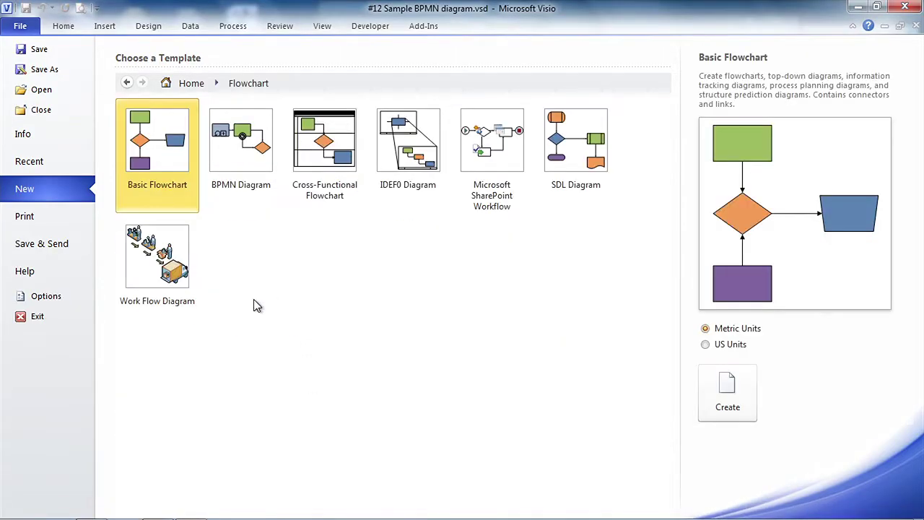
{"action": "left_click", "coordinate": [229, 161]}
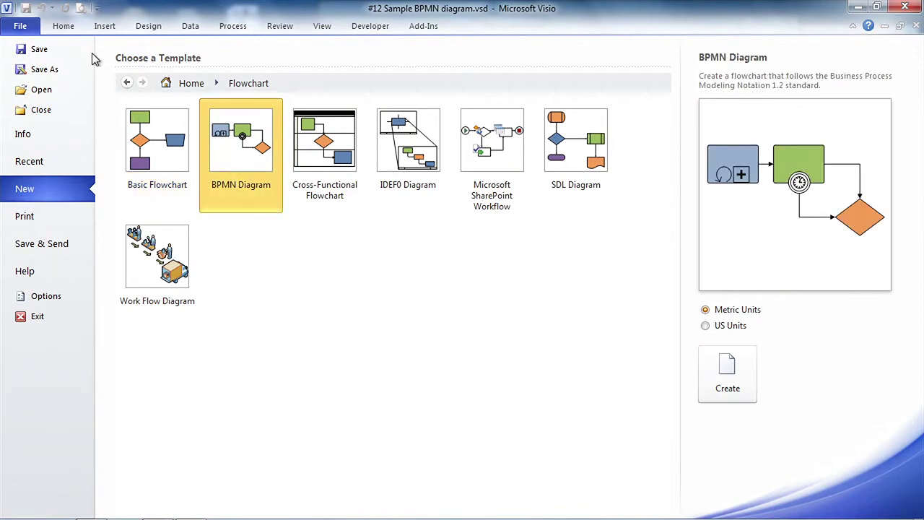
{"action": "left_click", "coordinate": [70, 31]}
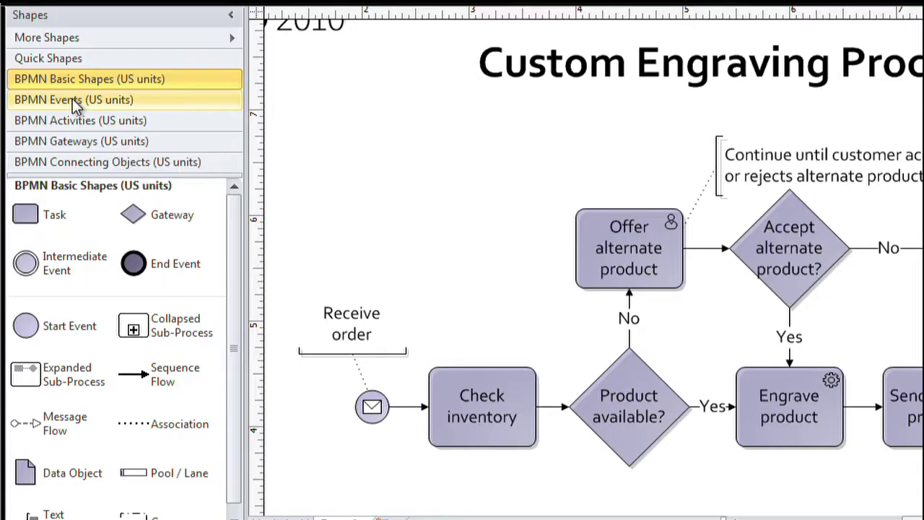
{"action": "left_click", "coordinate": [76, 103]}
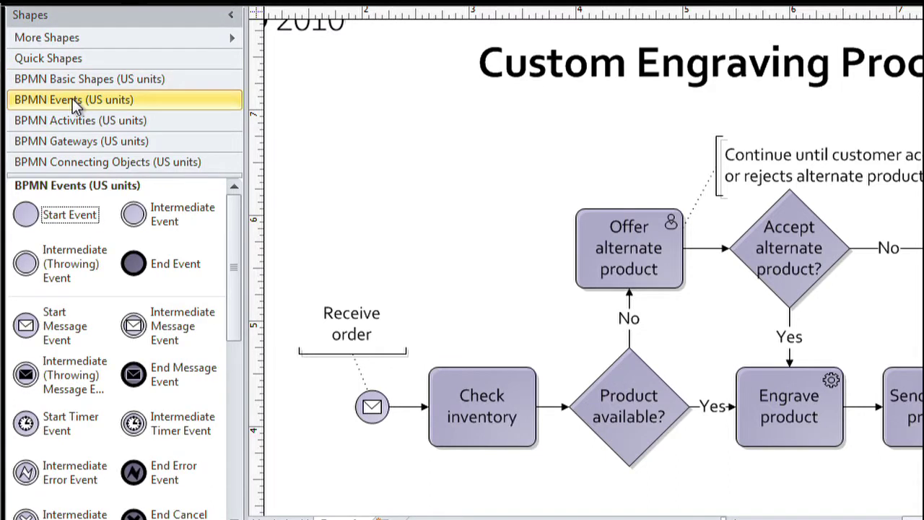
{"action": "left_click", "coordinate": [81, 120]}
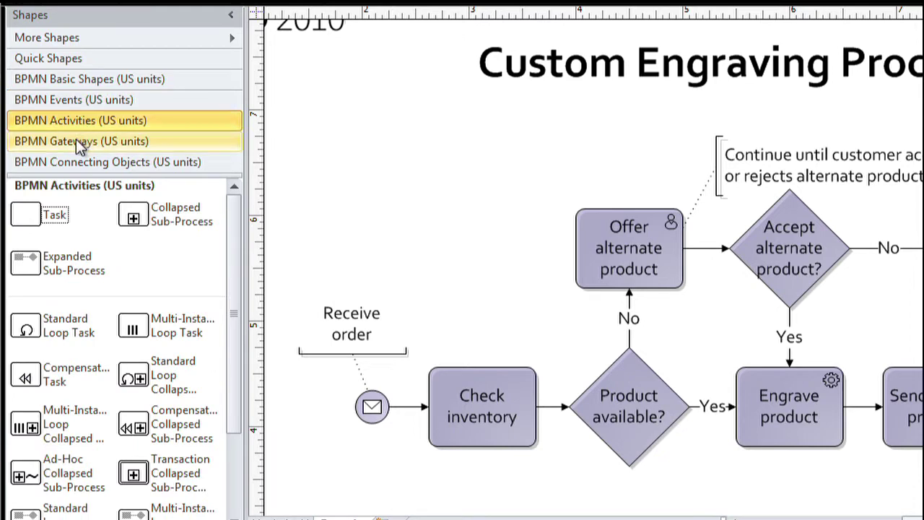
{"action": "left_click", "coordinate": [75, 140]}
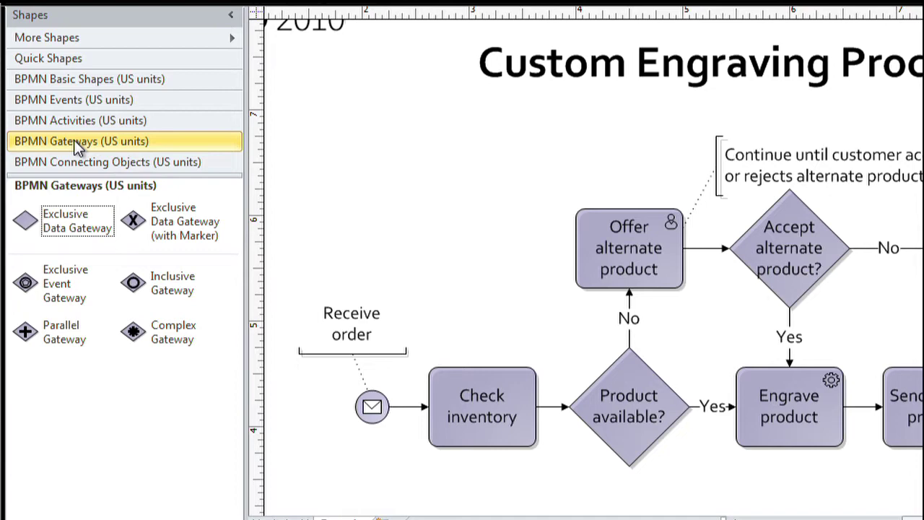
{"action": "left_click", "coordinate": [77, 163]}
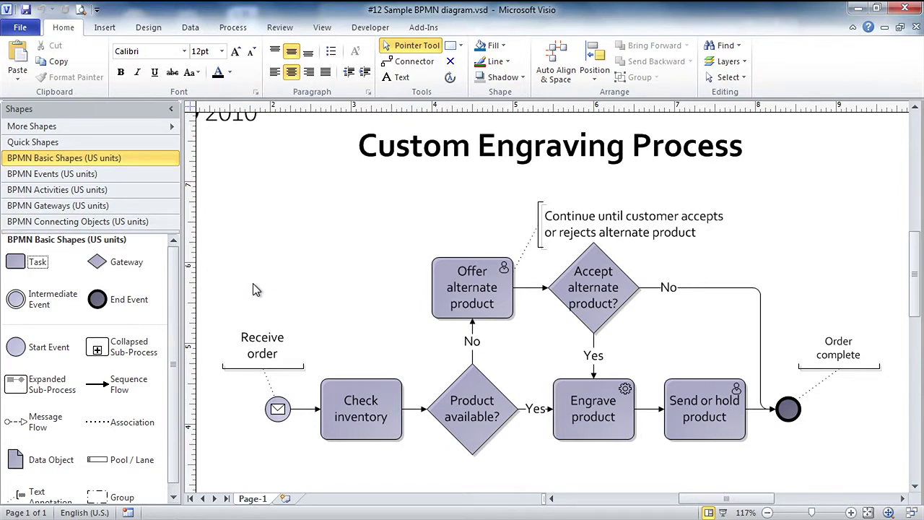
Set the Check inventory task's type to User so it shows the person icon
{"action": "left_click", "coordinate": [383, 412]}
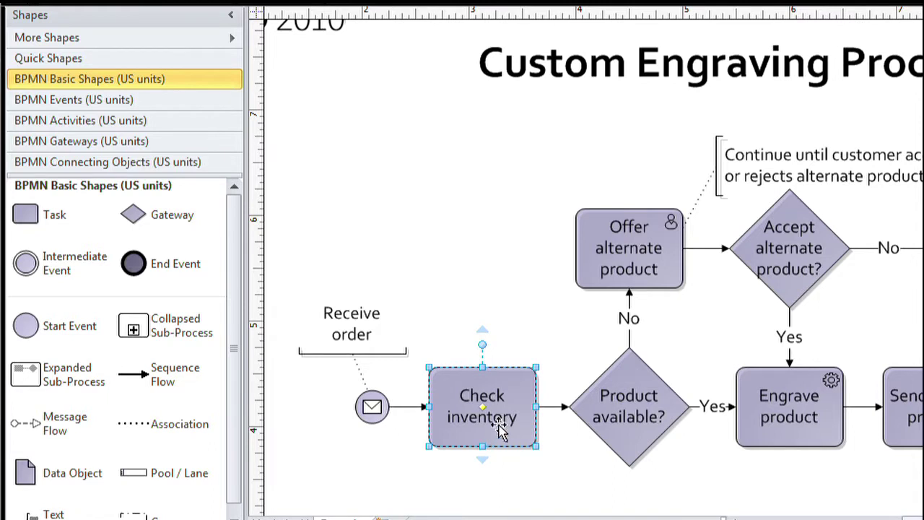
{"action": "right_click", "coordinate": [497, 408]}
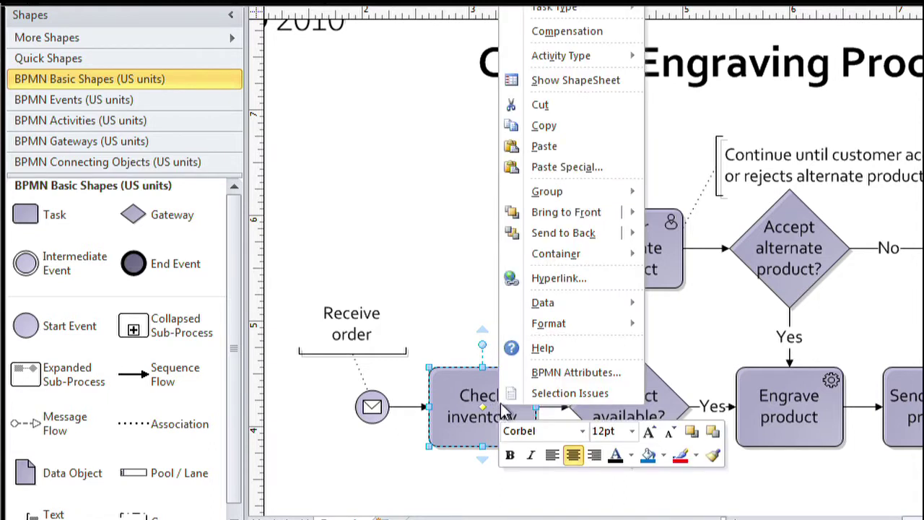
{"action": "mouse_move", "coordinate": [573, 11]}
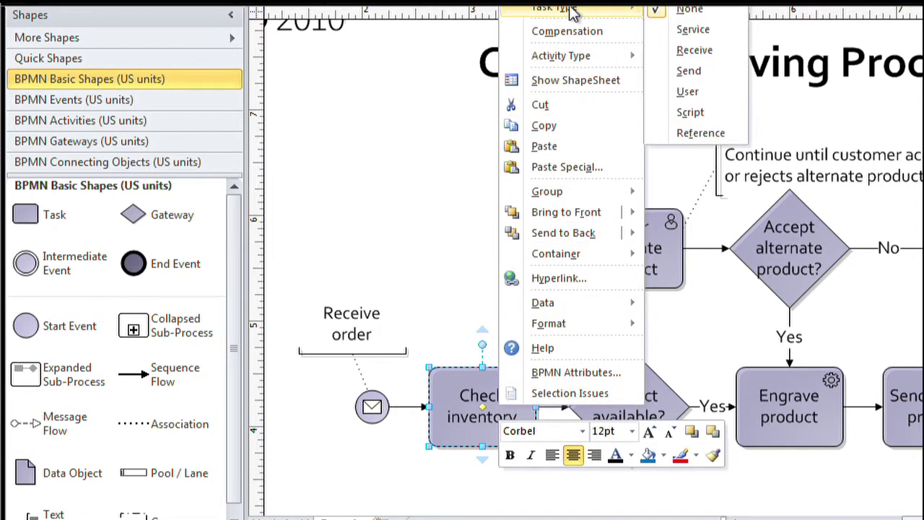
{"action": "left_click", "coordinate": [700, 94]}
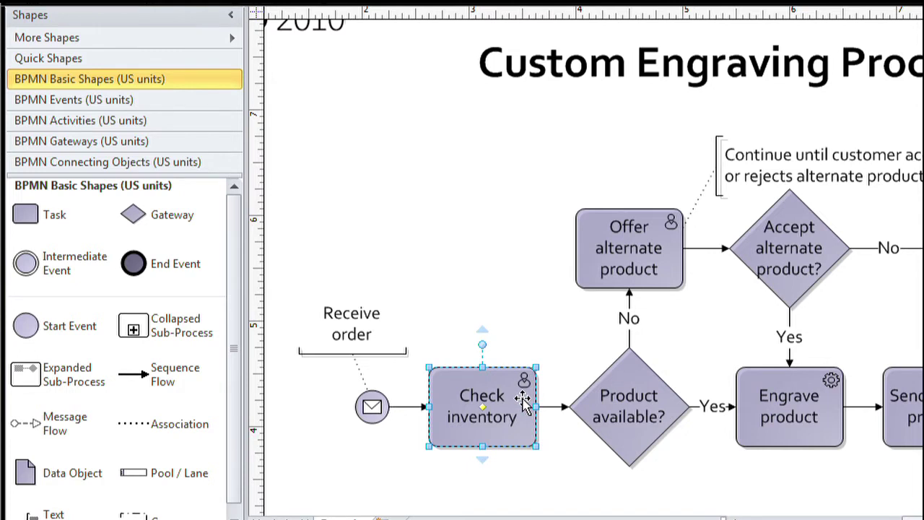
Apply a Standard loop to the Offer alternate product task and deselect it to reveal the marker
{"action": "left_click", "coordinate": [628, 257]}
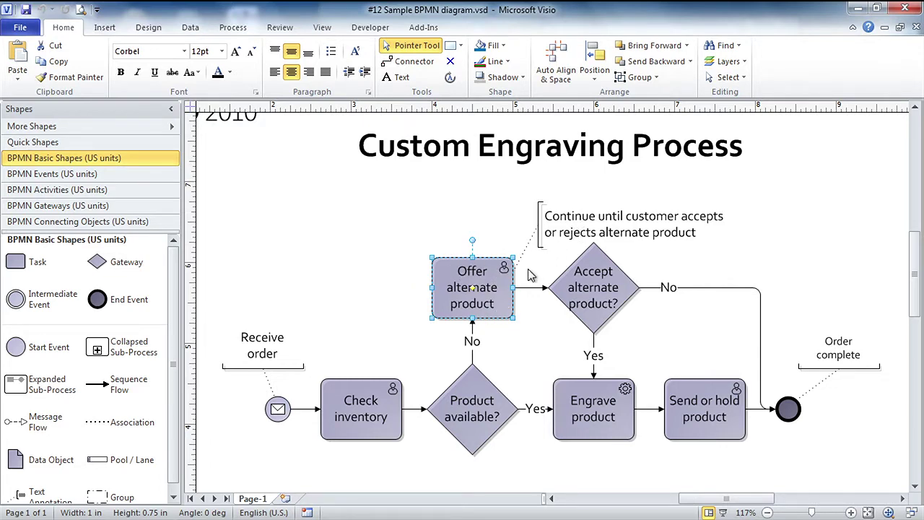
{"action": "right_click", "coordinate": [473, 284]}
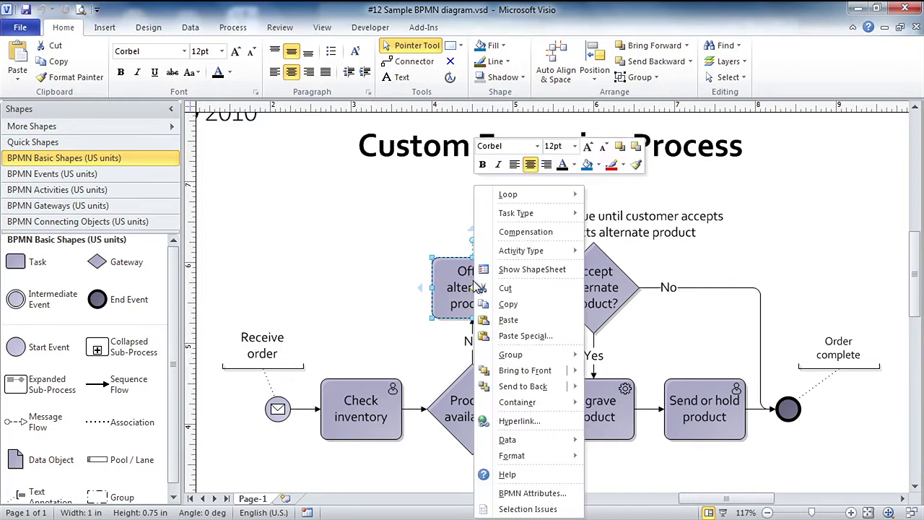
{"action": "mouse_move", "coordinate": [509, 195]}
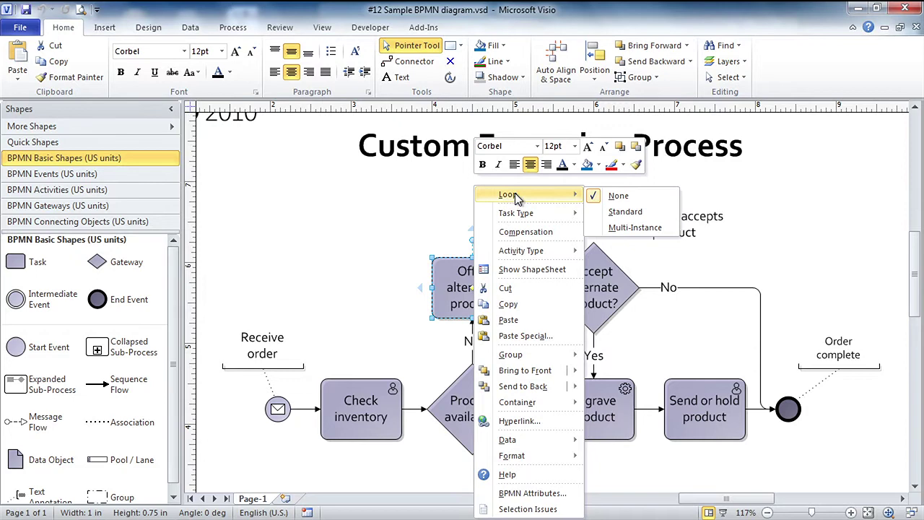
{"action": "left_click", "coordinate": [637, 214]}
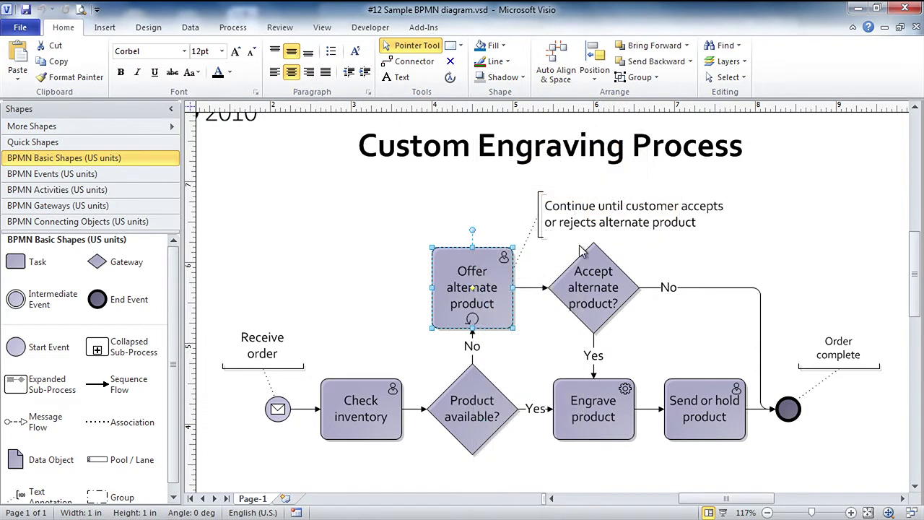
{"action": "left_click", "coordinate": [522, 338]}
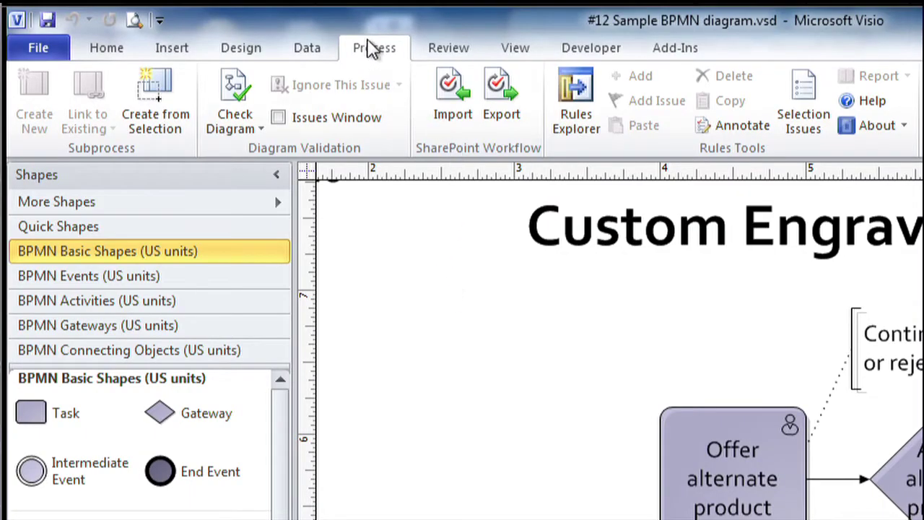
Create a sub-process from the selected steps, name it 'Fulfill order', and follow its link to Page-2
{"action": "left_click", "coordinate": [152, 88]}
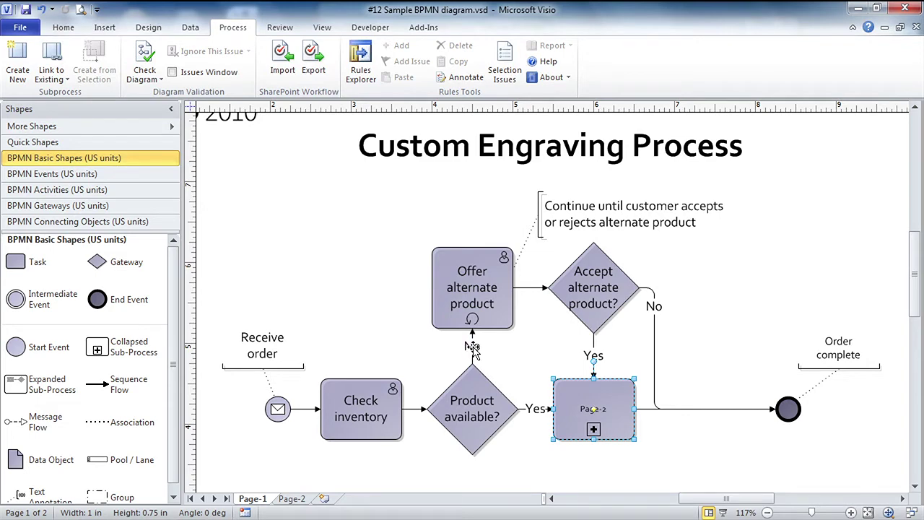
{"action": "type", "text": "Fulfill order"}
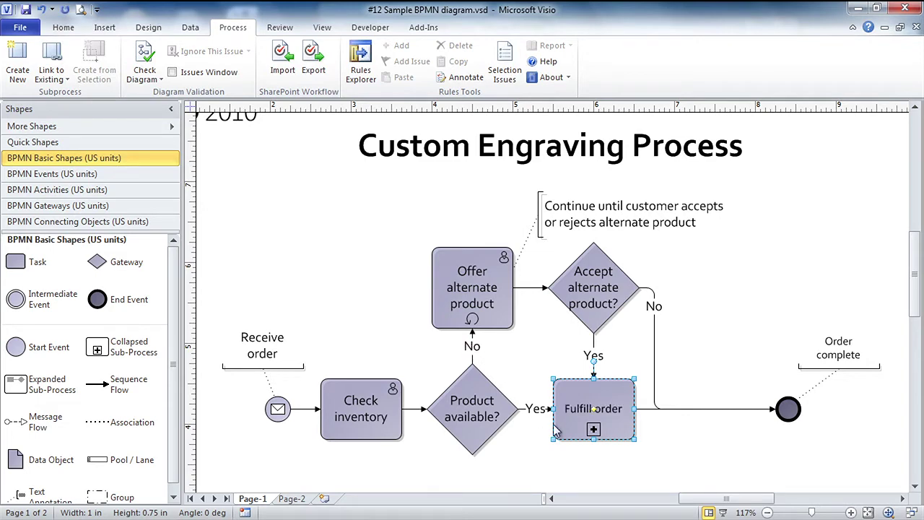
{"action": "left_click", "coordinate": [654, 441]}
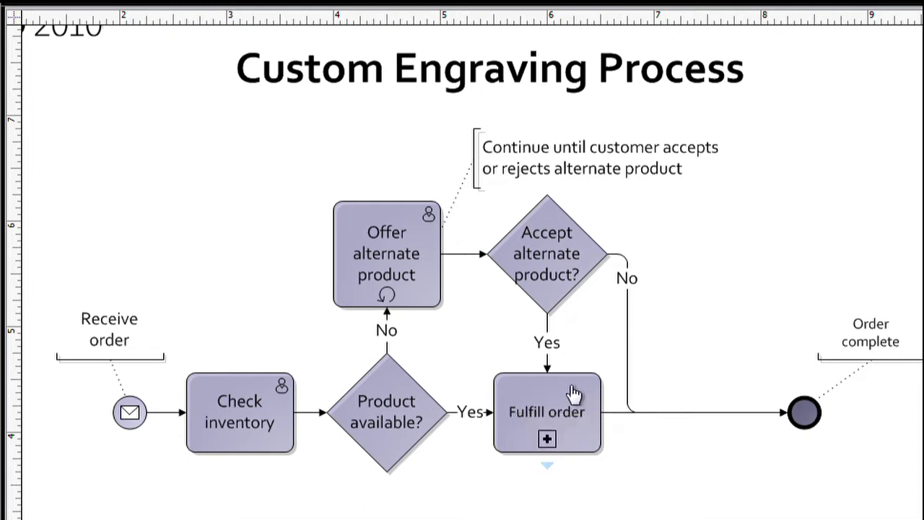
{"action": "left_click", "coordinate": [571, 389], "text": "ctrl"}
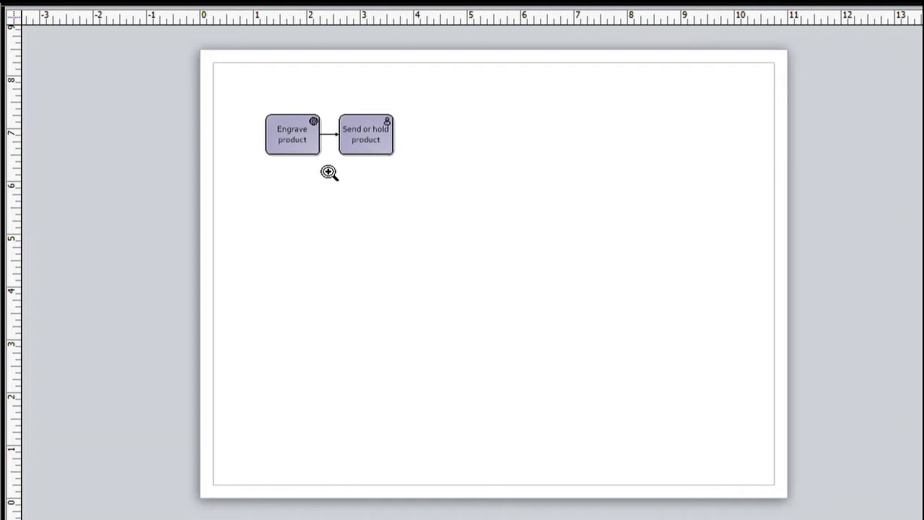
Zoom in twice on the Engrave product and Send or hold product tasks on Page-2
{"action": "left_click", "coordinate": [329, 172], "text": "ctrl+shift"}
{"action": "left_click", "coordinate": [329, 172], "text": "ctrl+shift"}
{"action": "scroll", "coordinate": [332, 179], "scroll_direction": "up", "scroll_amount": 2}
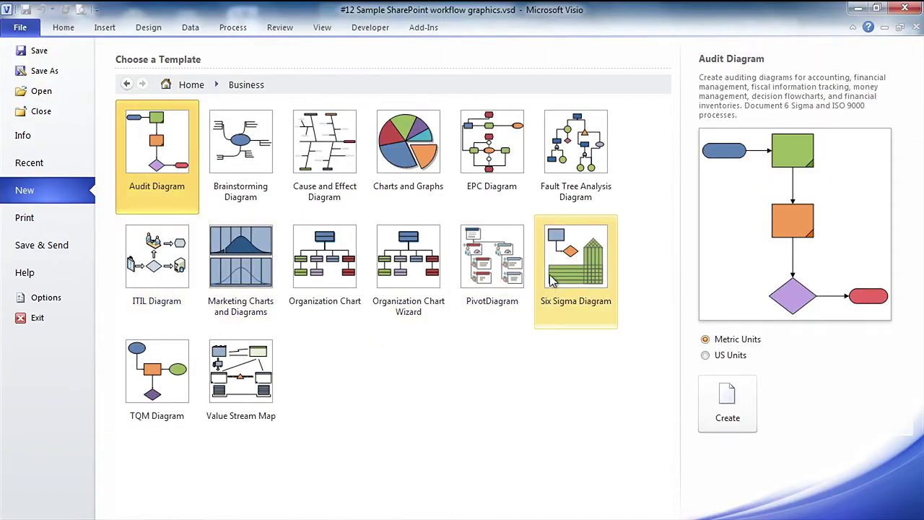
Preview the Six Sigma Diagram, then pick the Microsoft SharePoint Workflow template under Flowchart
{"action": "left_click", "coordinate": [567, 265]}
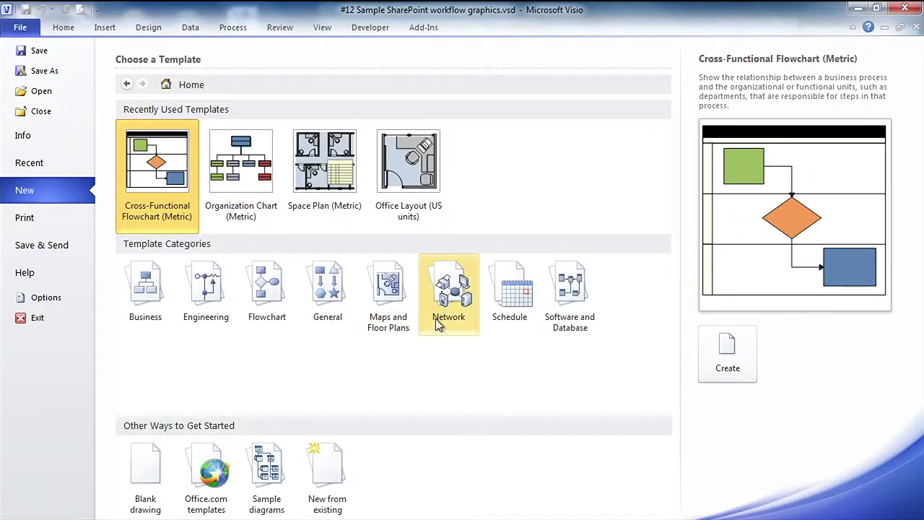
{"action": "left_click", "coordinate": [268, 292]}
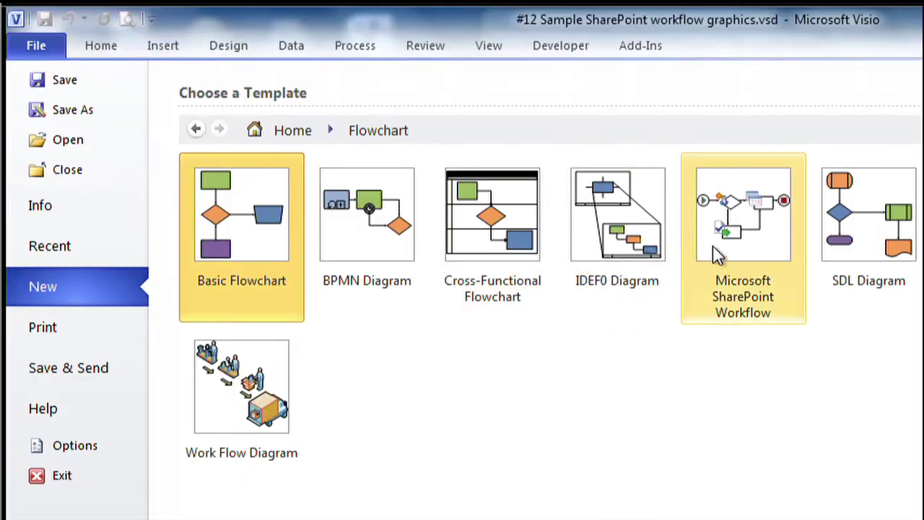
{"action": "left_click", "coordinate": [738, 234]}
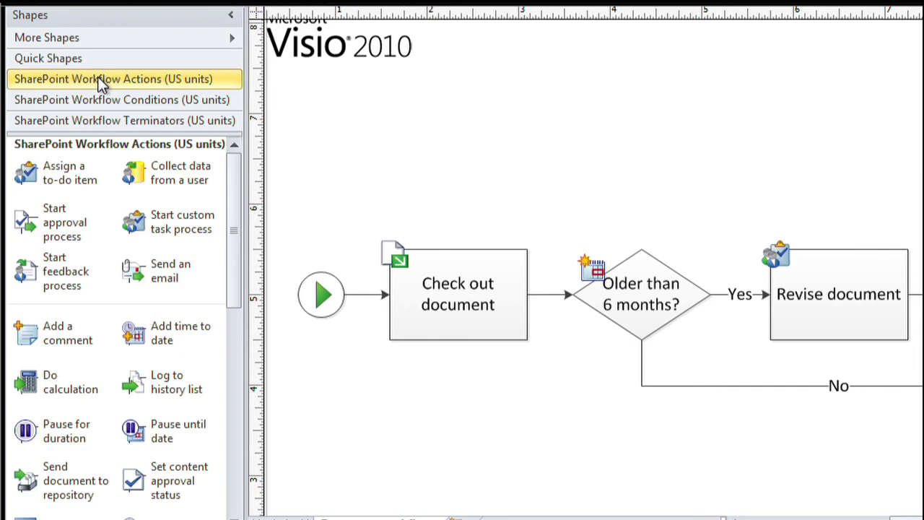
{"action": "left_click", "coordinate": [116, 100]}
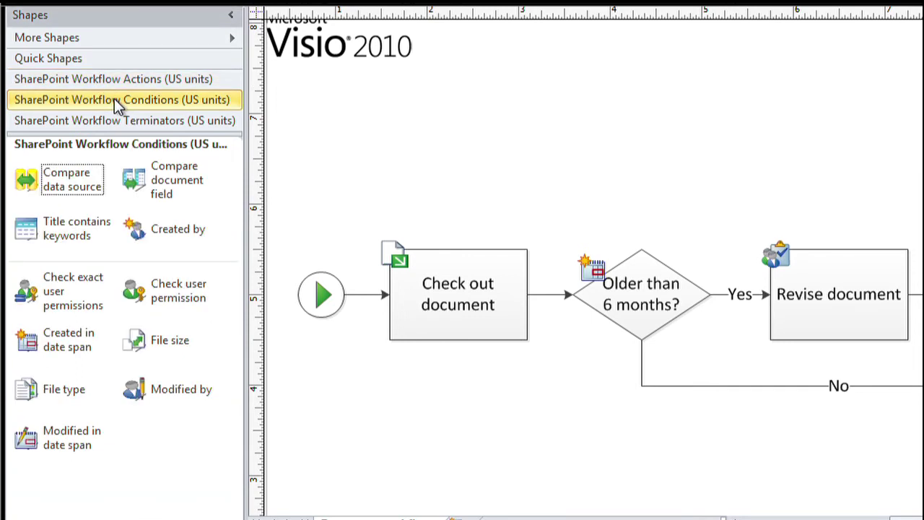
{"action": "left_click", "coordinate": [96, 117]}
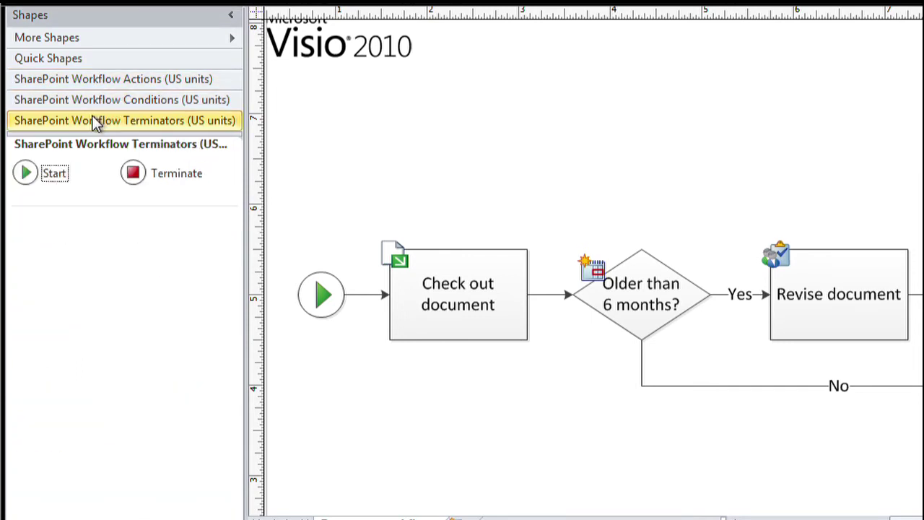
{"action": "left_click", "coordinate": [126, 80]}
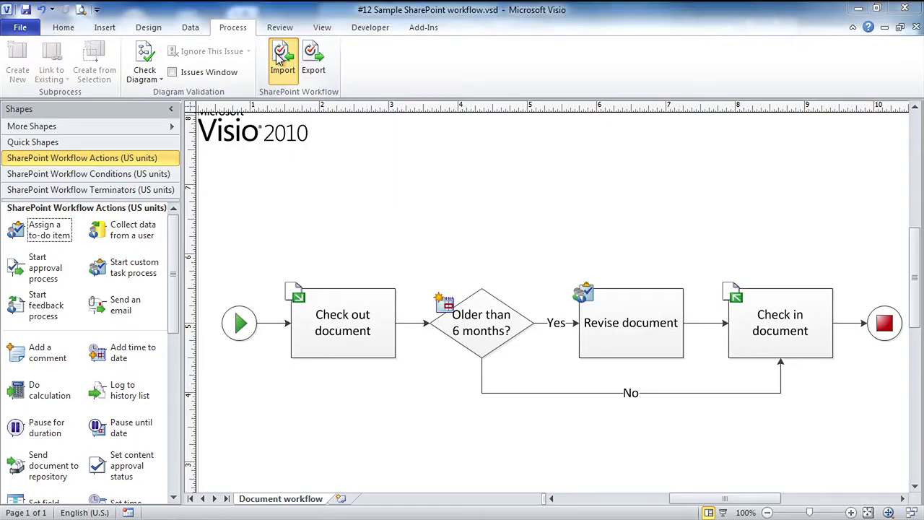
Import the workflow file 'SP document workflow AFTER.vwi' into a new drawing
{"action": "left_click", "coordinate": [281, 58]}
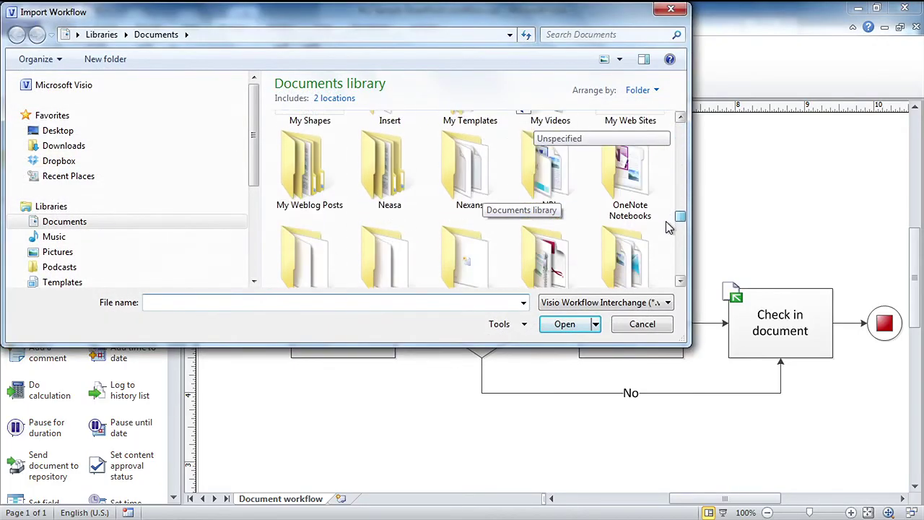
{"action": "scroll", "coordinate": [668, 226], "scroll_direction": "down", "scroll_amount": 5}
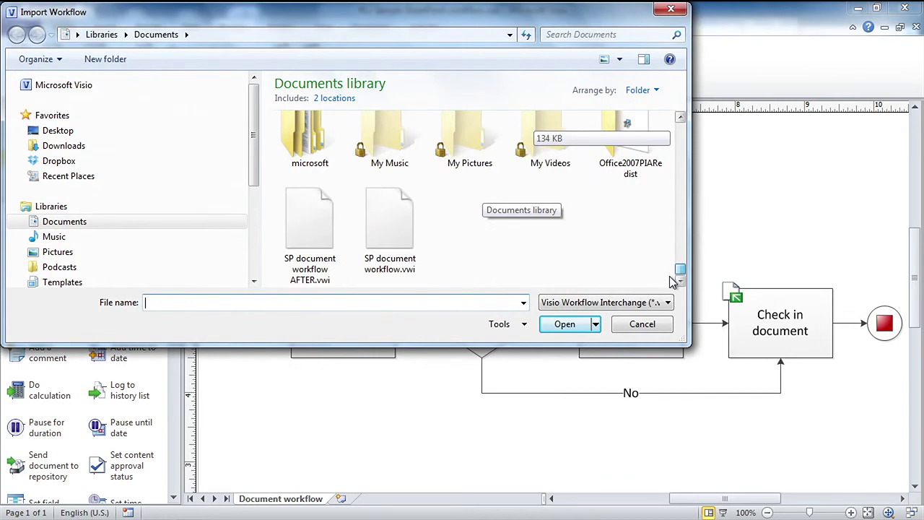
{"action": "double_click", "coordinate": [308, 230]}
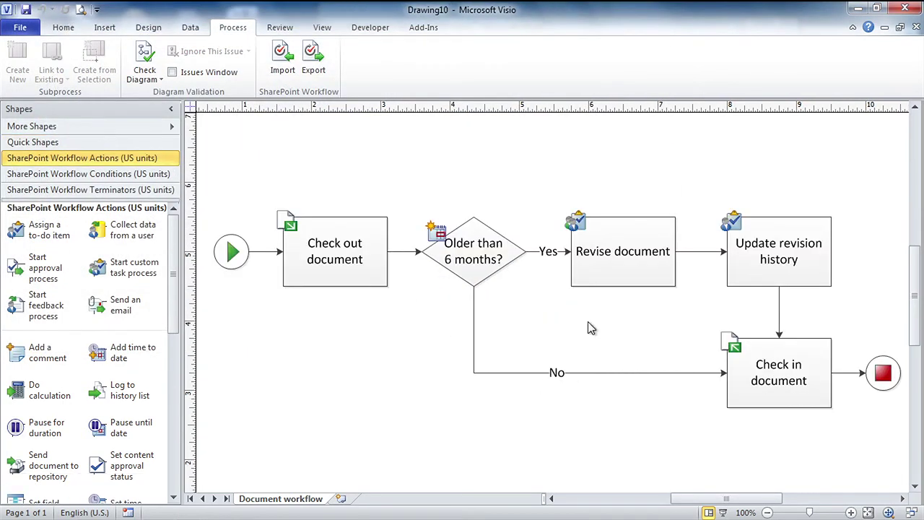